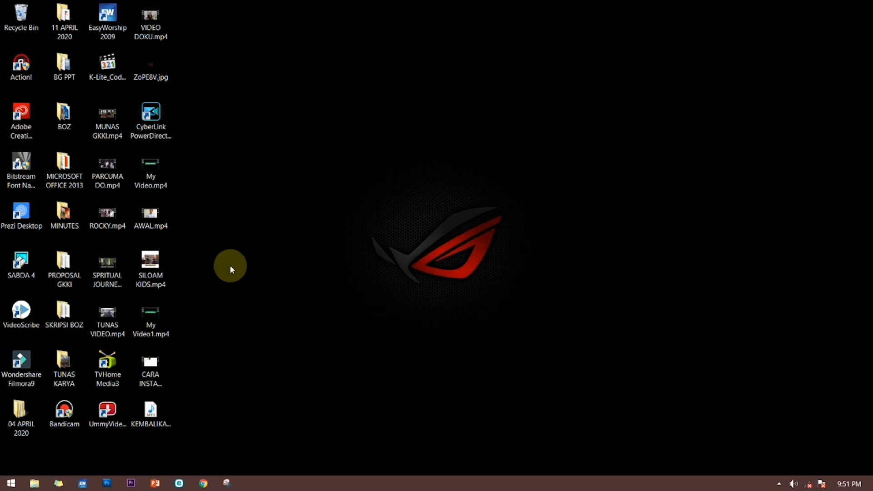
# Step: Launch CyberLink PowerDirector 17 and enter Timeline Mode for a 16:9 project
pyautogui.click(165, 107)
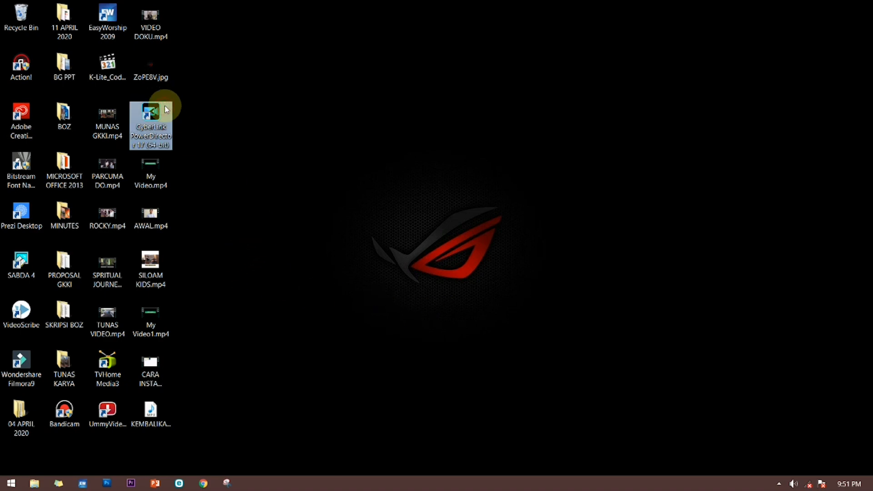
pyautogui.doubleClick(165, 107)
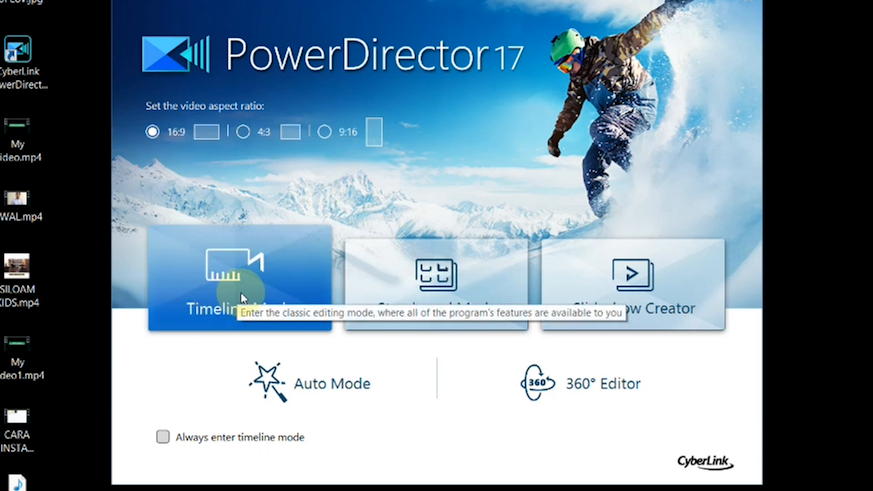
pyautogui.click(271, 281)
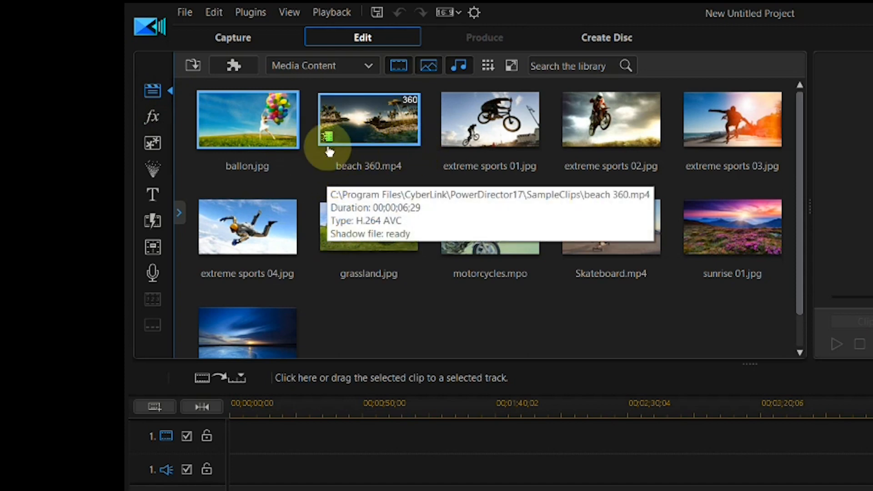
# Step: Browse the video effects library, previewing effects such as BCC Edge Grunge, BCC Film Damage, BCC Damaged TV and Candy Canes
pyautogui.click(152, 117)
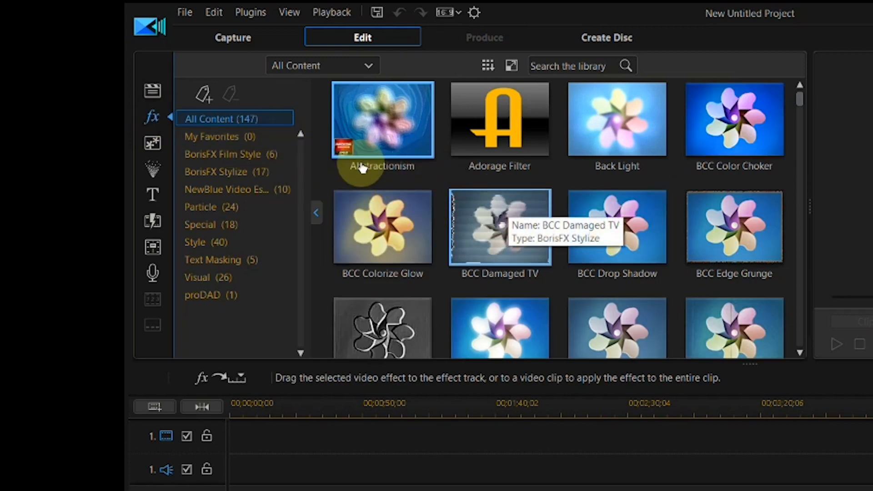
pyautogui.click(732, 230)
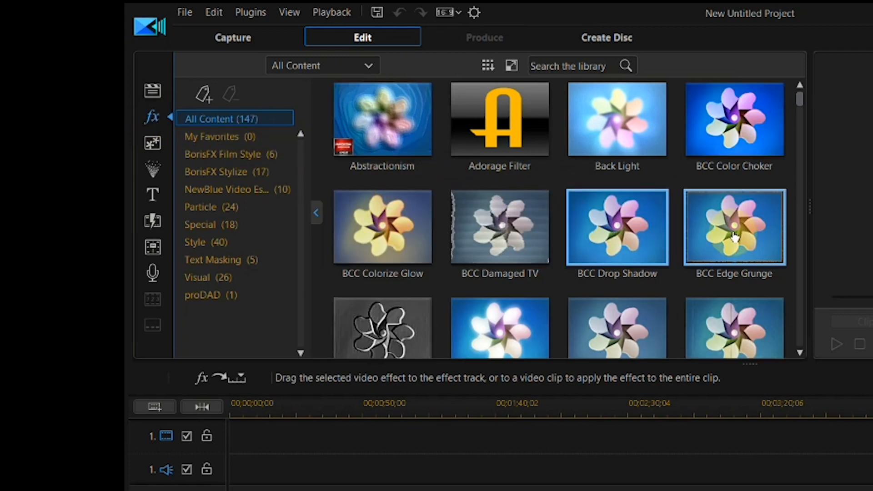
pyautogui.click(565, 335)
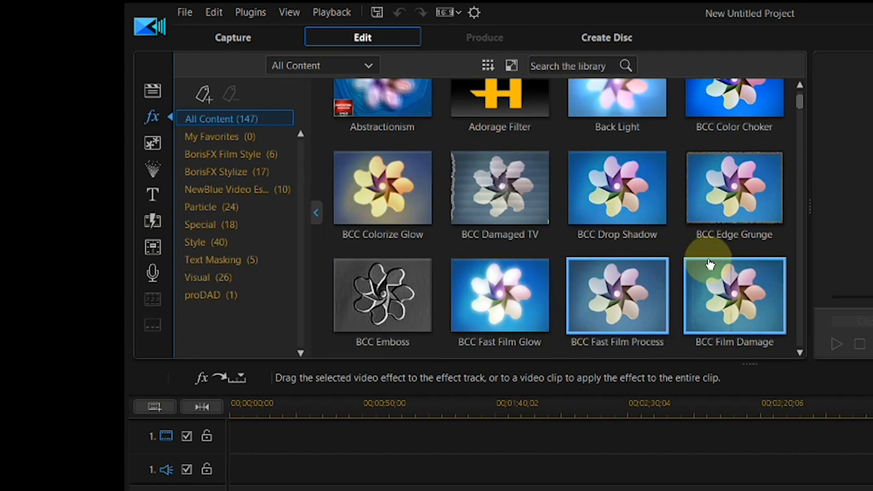
pyautogui.click(723, 285)
pyautogui.click(496, 218)
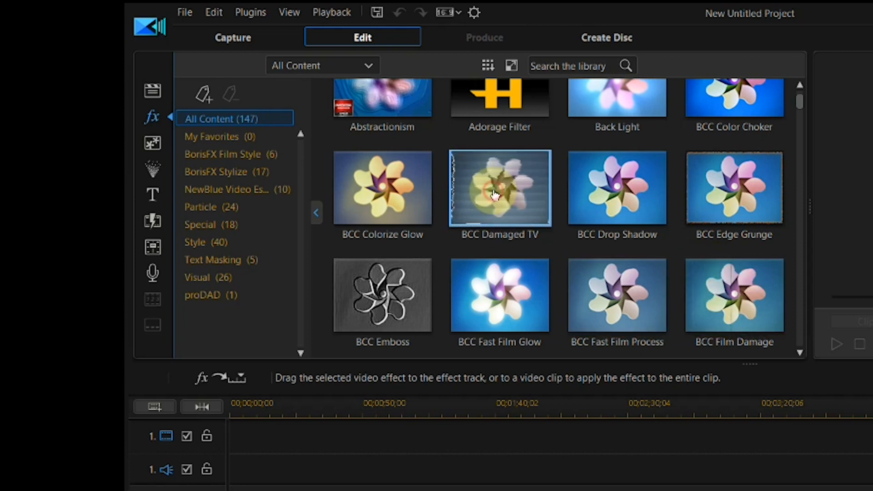
pyautogui.scroll(-3, 495, 227)
pyautogui.scroll(-5, 496, 227)
pyautogui.click(725, 250)
pyautogui.click(480, 141)
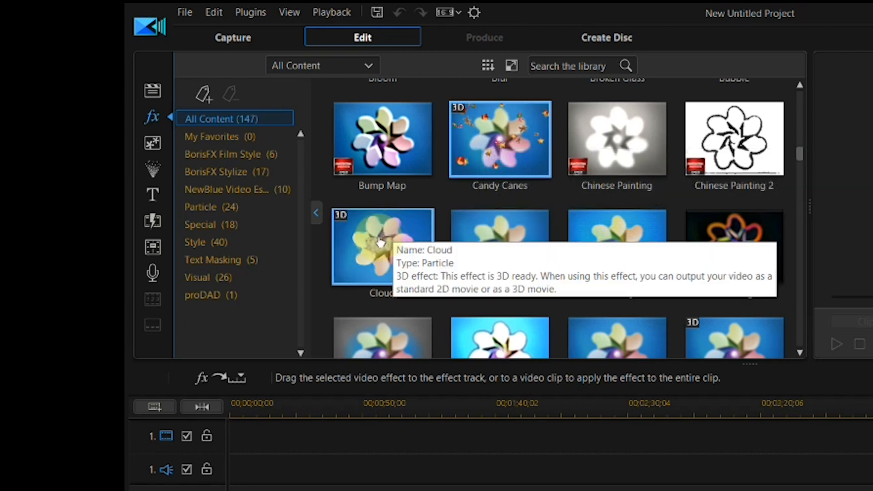
# Step: Look through the PiP object library and the particle library
pyautogui.click(151, 142)
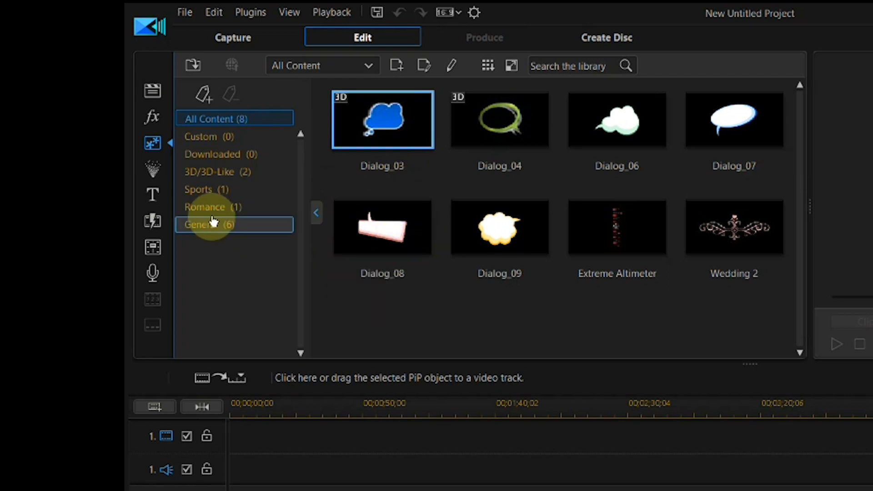
pyautogui.click(154, 171)
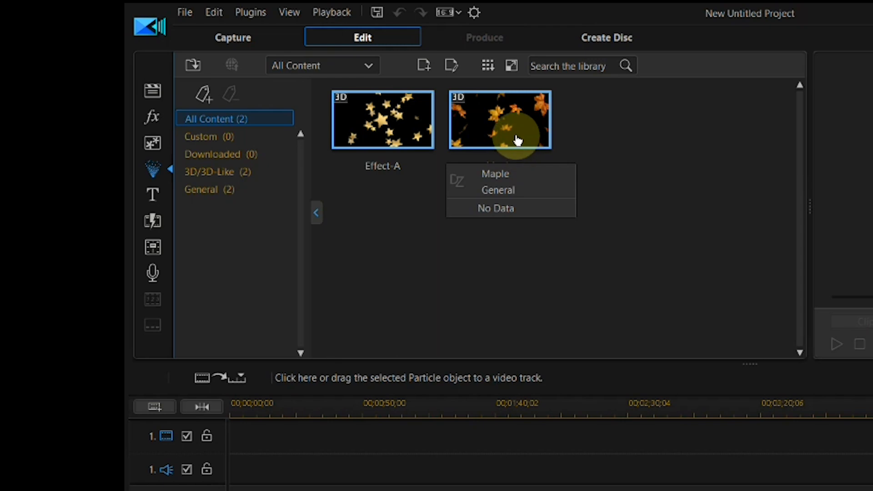
# Step: Look through the text-only title templates, previewing Default 3D and Backdrop 02
pyautogui.click(159, 198)
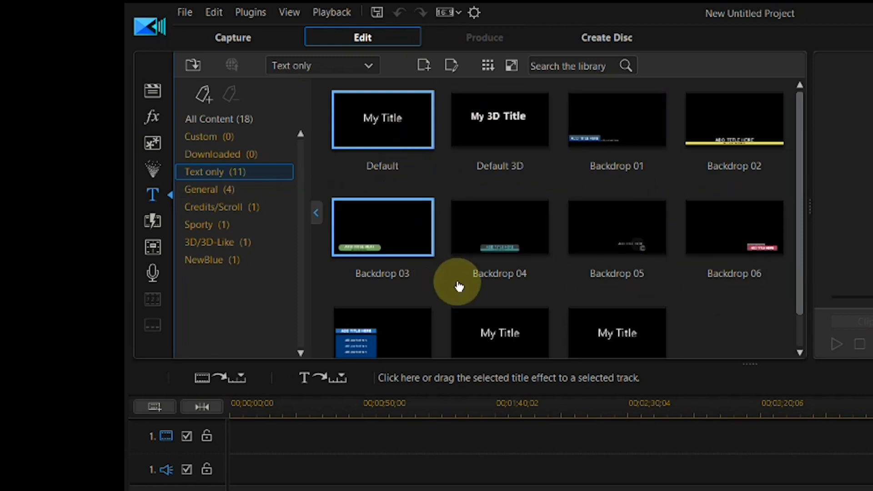
pyautogui.click(509, 144)
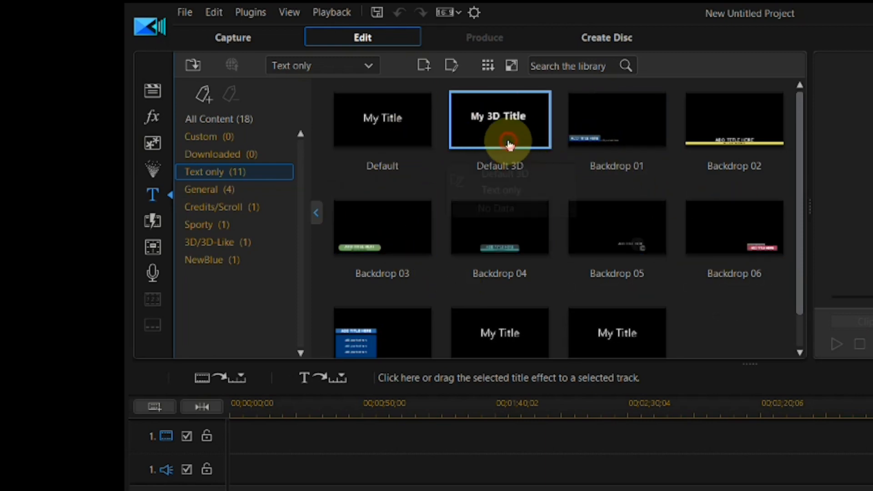
pyautogui.click(726, 150)
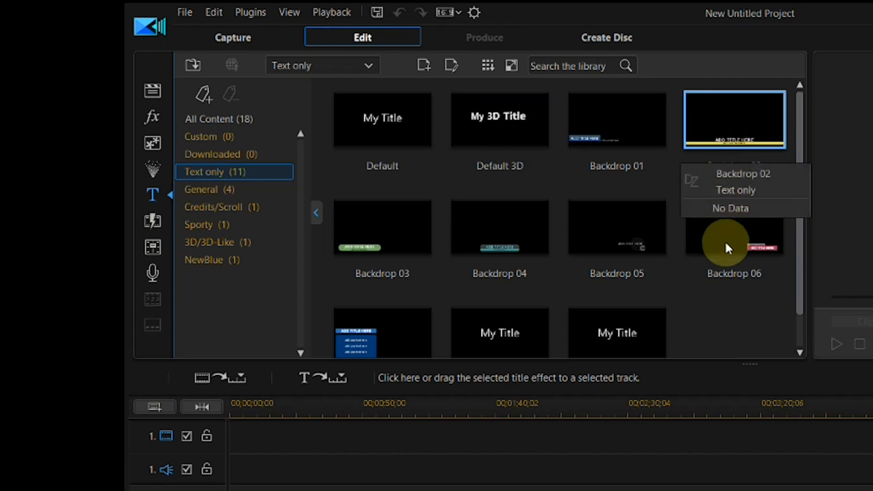
# Step: View the general transitions and the audio mixing and voice-over recording rooms
pyautogui.click(153, 221)
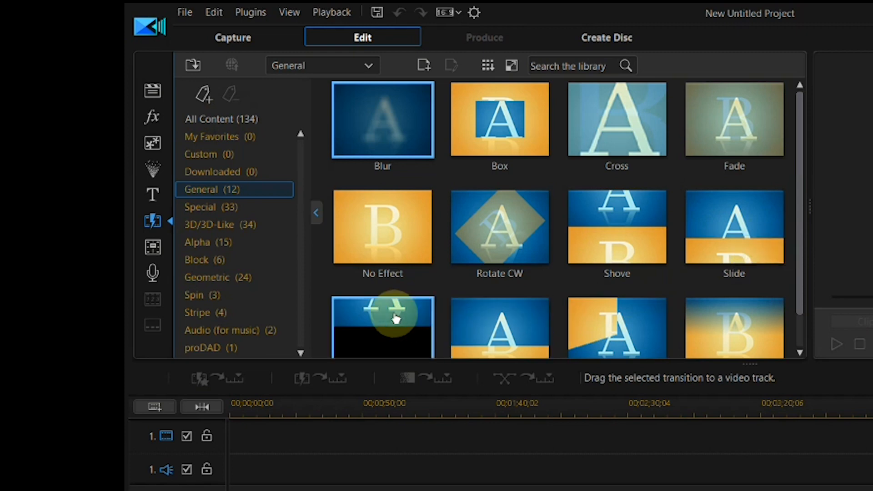
pyautogui.click(147, 246)
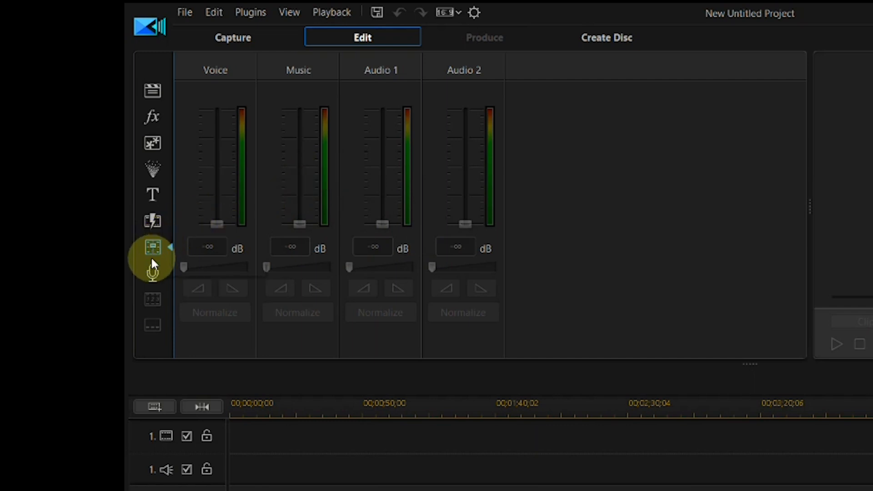
pyautogui.click(155, 272)
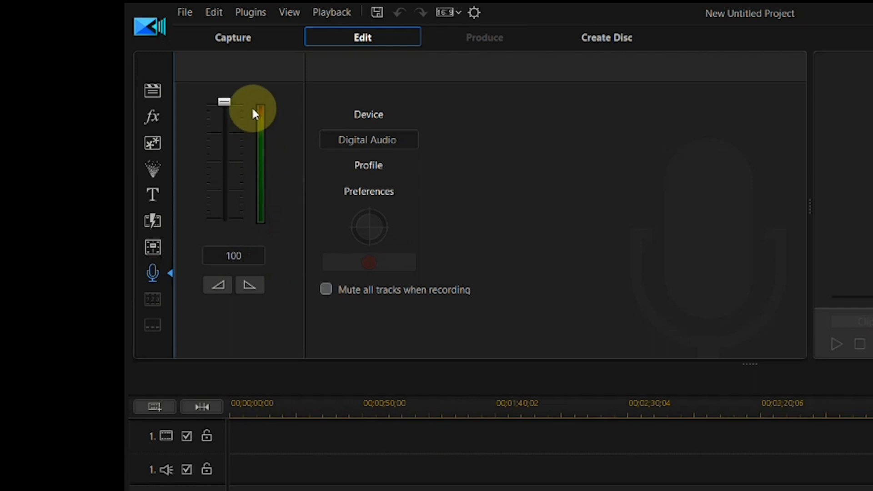
# Step: View the Capture and Create Disc workspaces and return to the Edit workspace
pyautogui.click(224, 38)
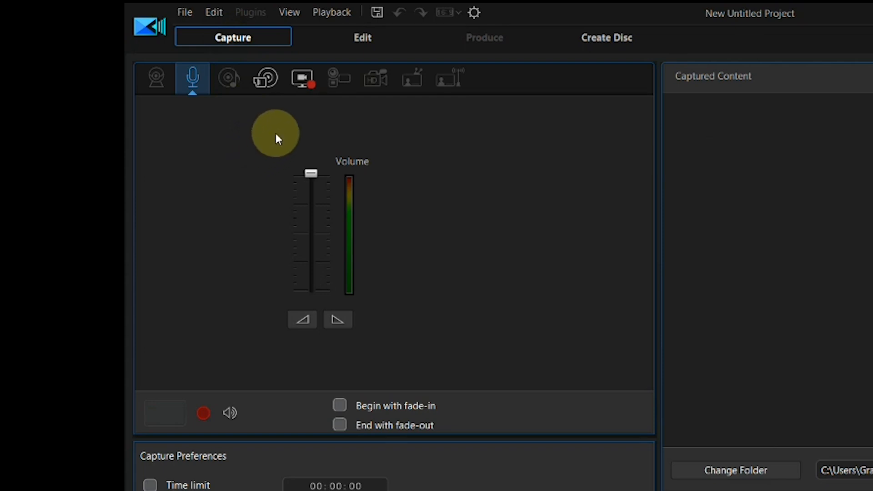
pyautogui.click(361, 40)
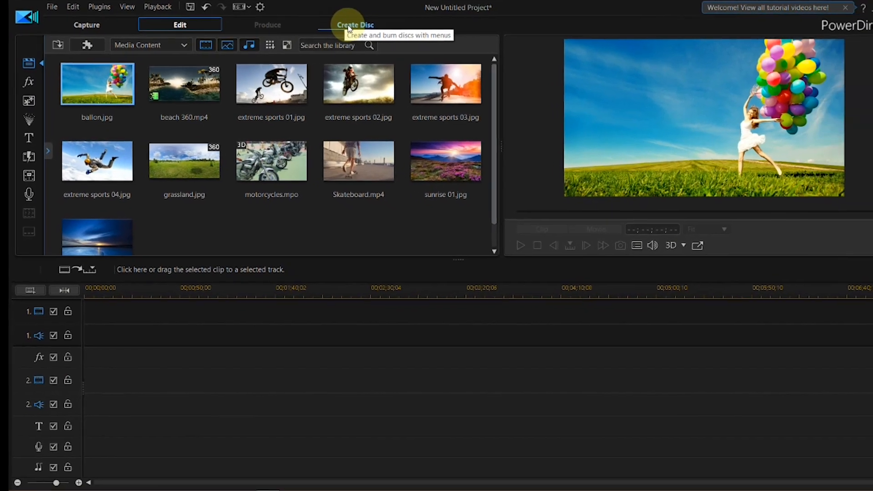
pyautogui.click(365, 29)
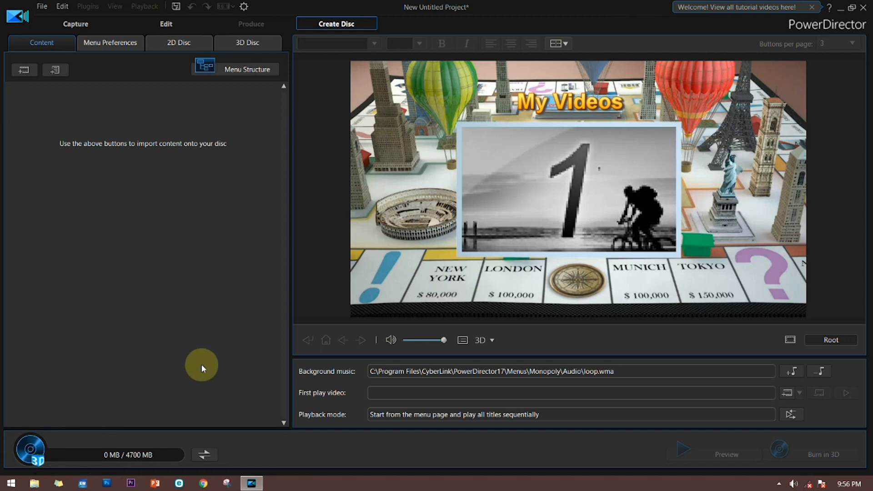
pyautogui.click(165, 26)
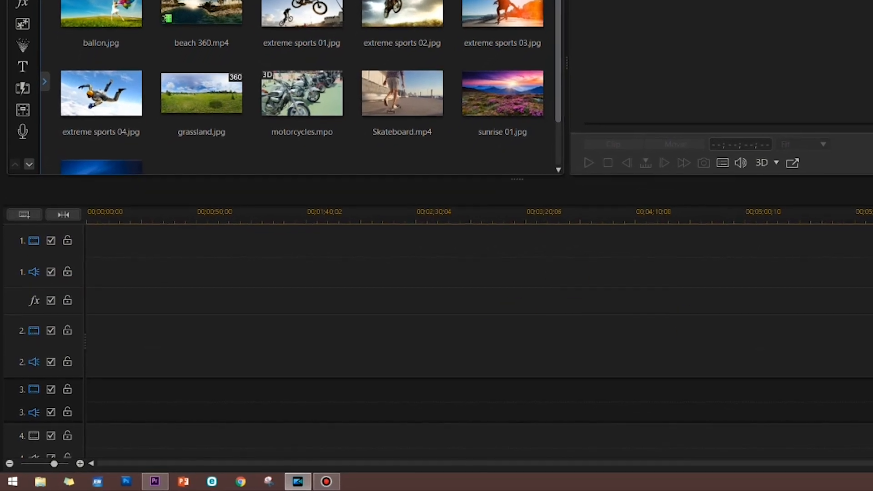
# Step: Place Skateboard.mp4 on video track 1, grassland.jpg on video track 2 and motorcycles.mpo on video track 3, each at the timeline start
pyautogui.scroll(-3, 203, 431)
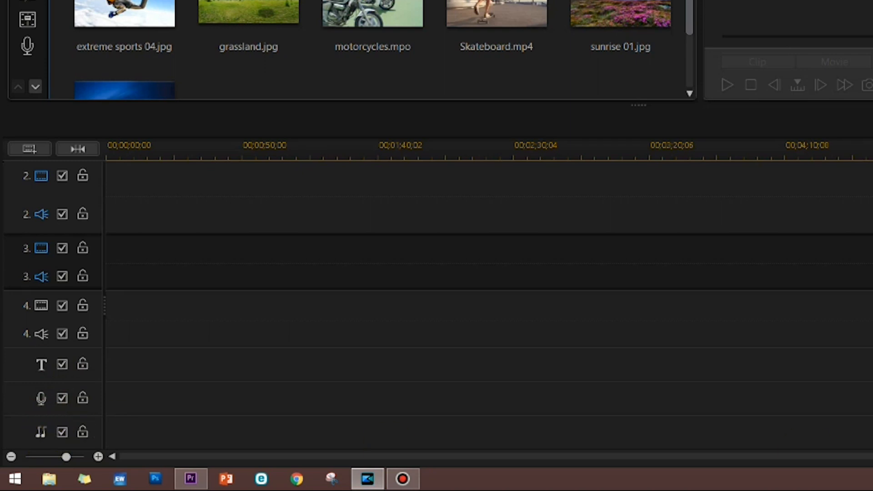
pyautogui.scroll(3, 35, 200)
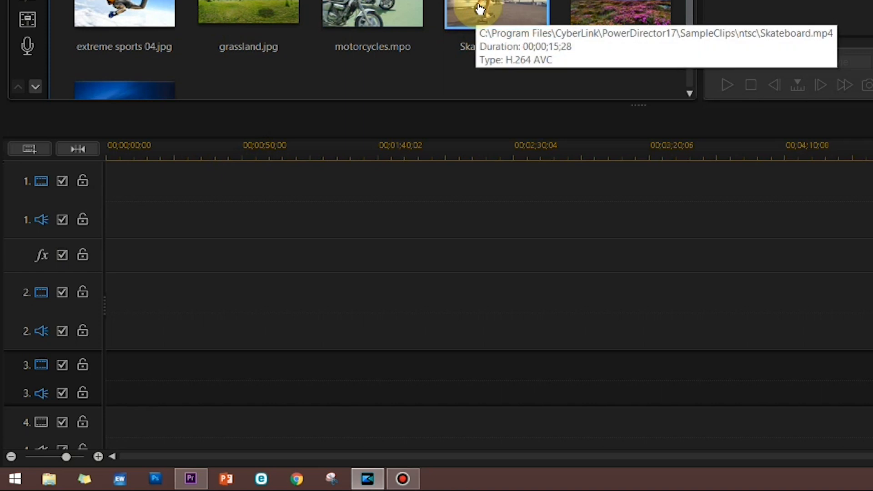
pyautogui.moveTo(496, 7); pyautogui.dragTo(104, 187)
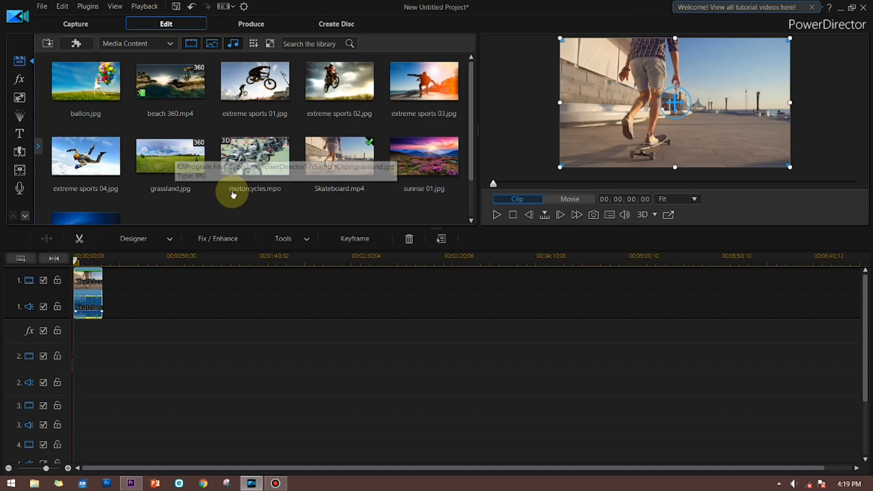
pyautogui.moveTo(170, 164); pyautogui.dragTo(67, 354)
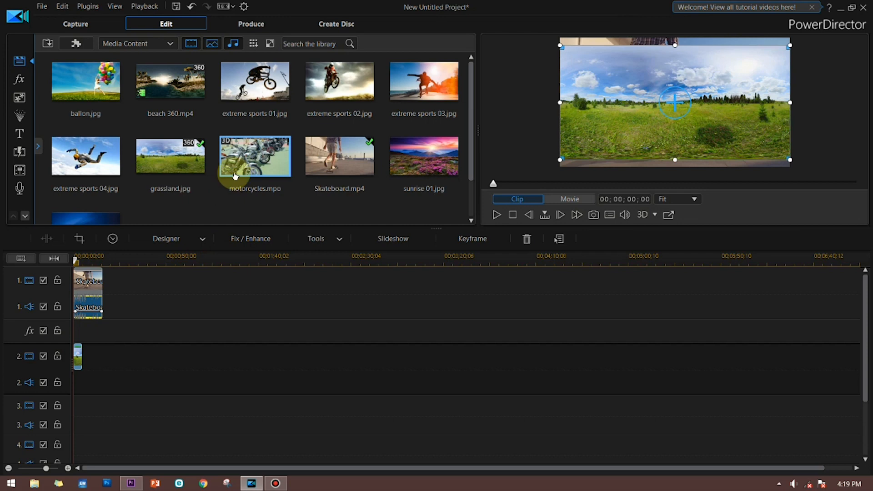
pyautogui.moveTo(248, 168)
pyautogui.mouseDown()
pyautogui.moveTo(117, 288)
pyautogui.moveTo(56, 421)
pyautogui.moveTo(125, 414)
pyautogui.mouseUp()
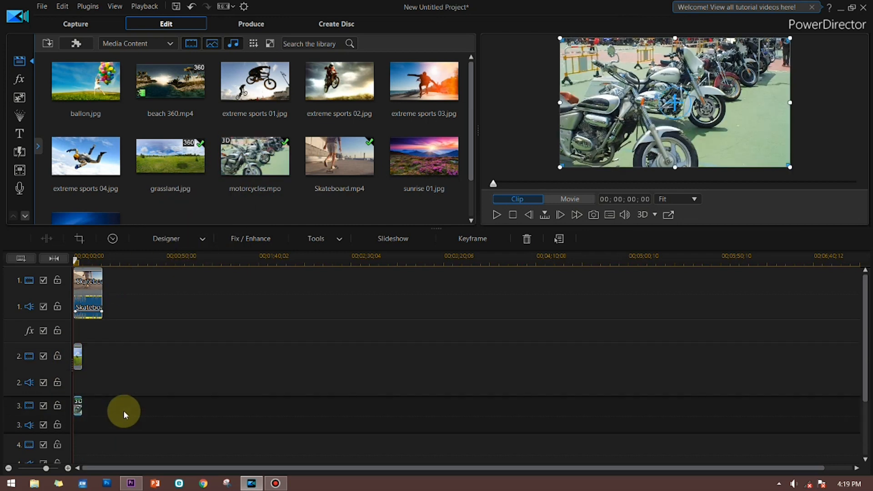
# Step: Extend the grassland clip on track 2 to a duration of 00;00;07;19 and return the playhead to the timeline start
pyautogui.click(79, 351)
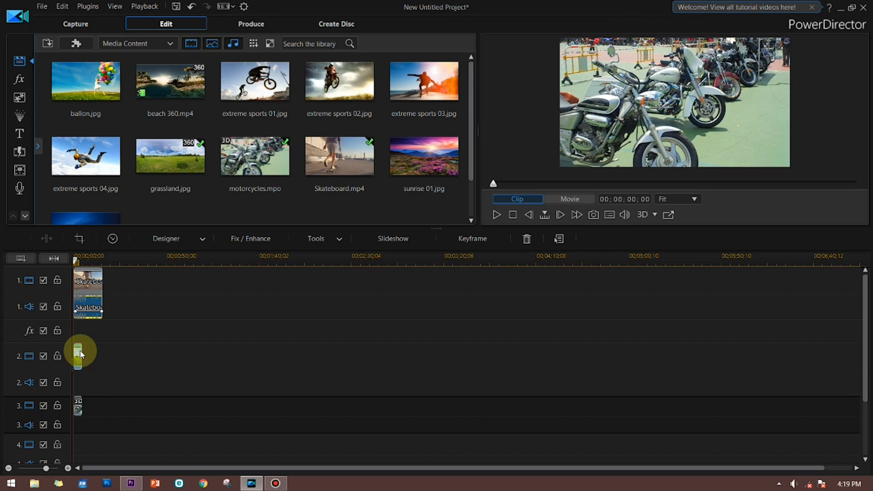
pyautogui.moveTo(81, 351); pyautogui.dragTo(88, 351)
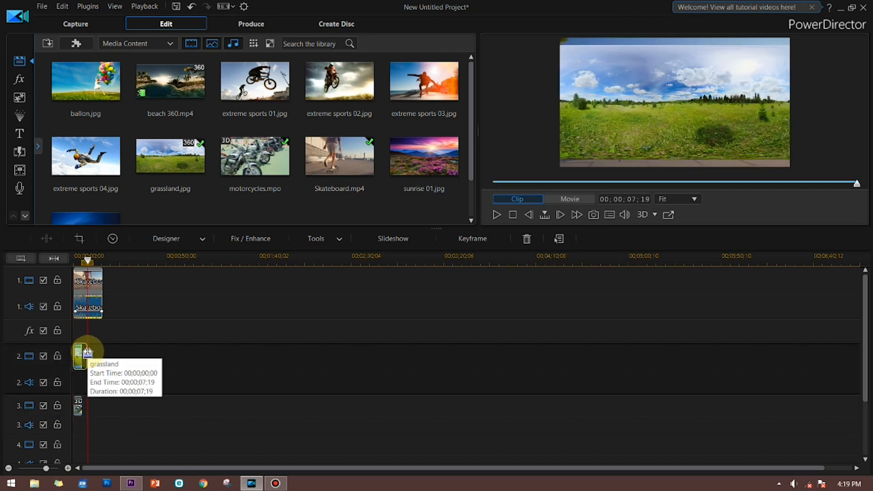
pyautogui.moveTo(85, 256); pyautogui.dragTo(88, 262)
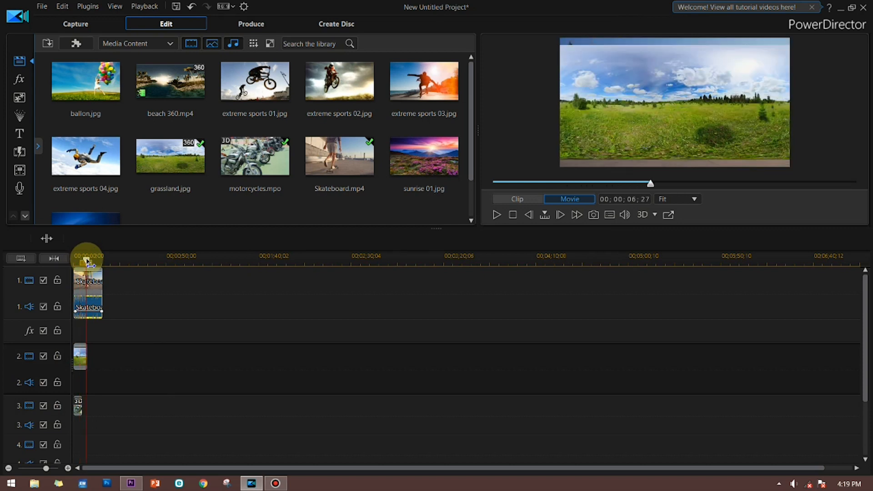
pyautogui.moveTo(87, 261); pyautogui.dragTo(74, 260)
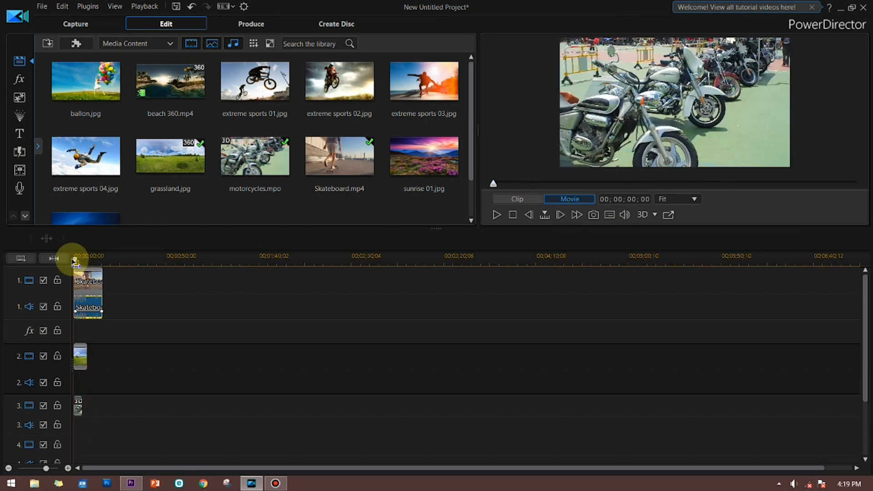
# Step: Examine the timeline's track options and the remaining tracks down to the title, voice and music tracks
pyautogui.click(78, 355)
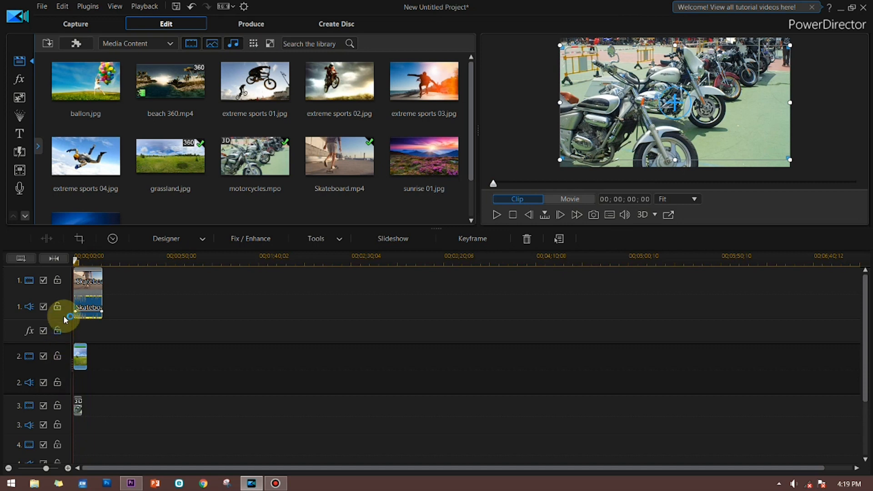
pyautogui.rightClick(59, 293)
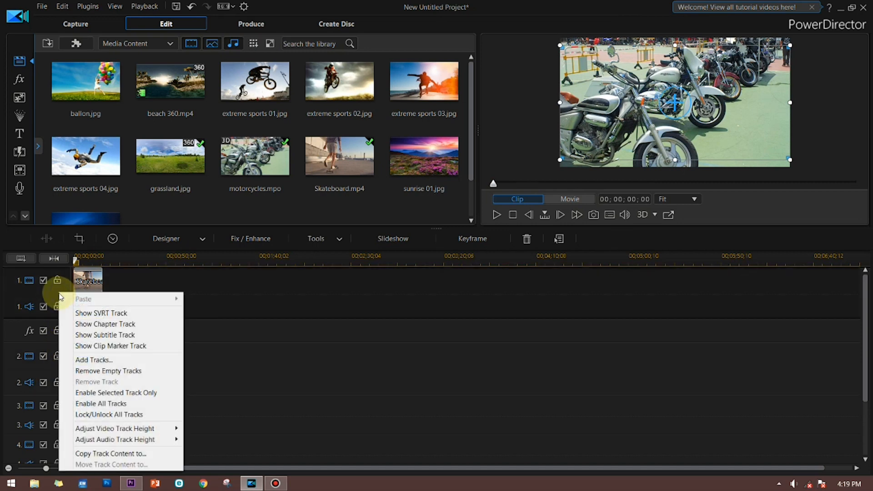
pyautogui.click(93, 361)
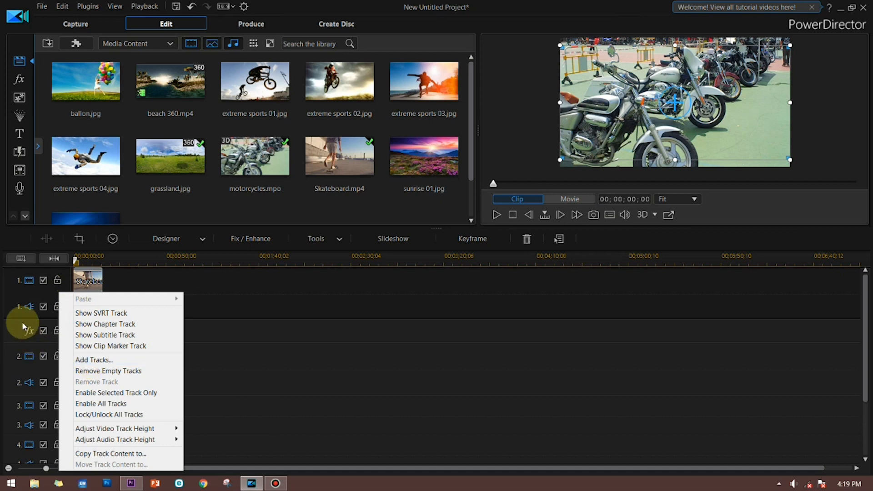
pyautogui.click(13, 300)
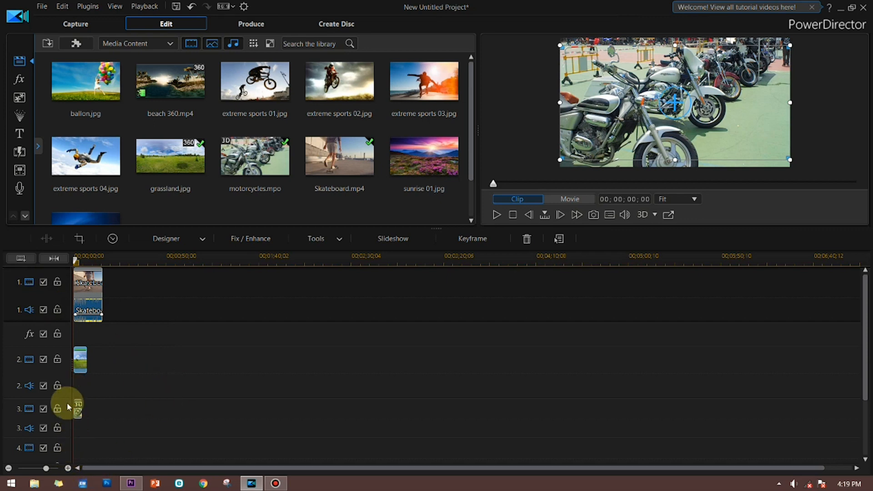
pyautogui.hscroll(1, 70, 369)
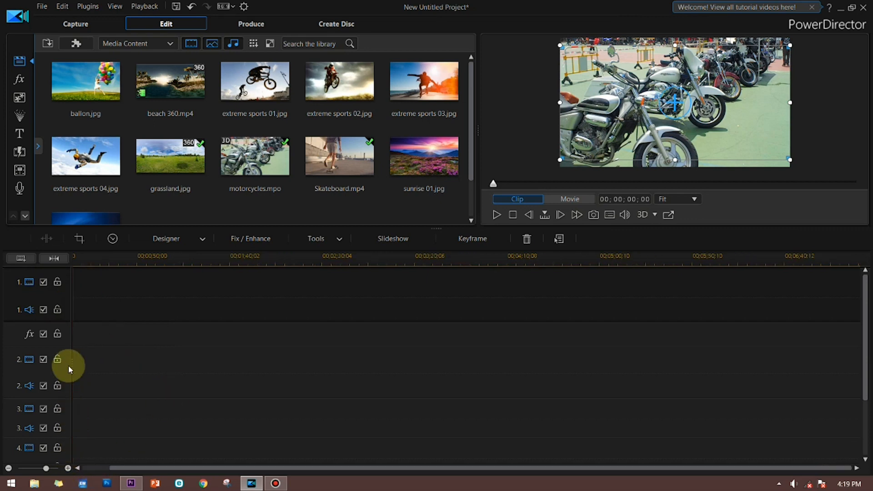
pyautogui.scroll(-1, 867, 373)
pyautogui.scroll(-1, 867, 373)
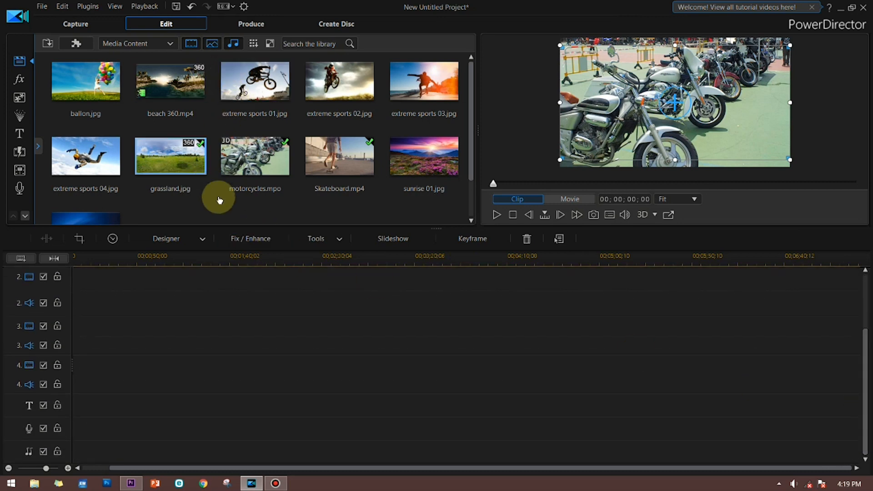
# Step: Switch to the title library and place a title template at the start of the title track
pyautogui.click(27, 97)
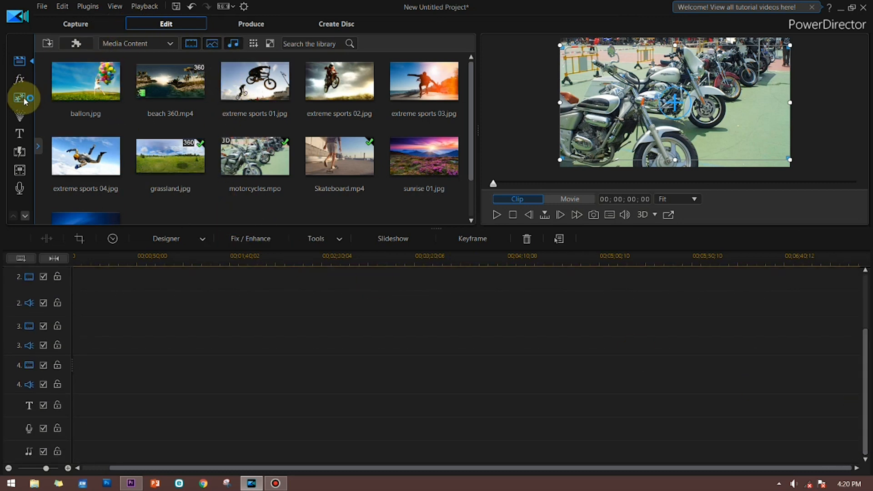
pyautogui.click(19, 132)
pyautogui.click(178, 90)
pyautogui.moveTo(179, 90); pyautogui.dragTo(66, 411)
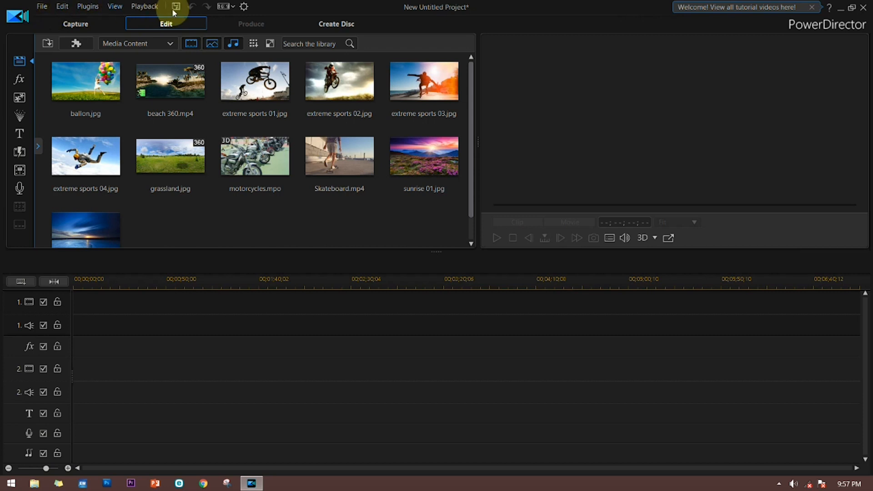
# Step: Examine the project file commands, including the recent projects, export and import options
pyautogui.click(44, 7)
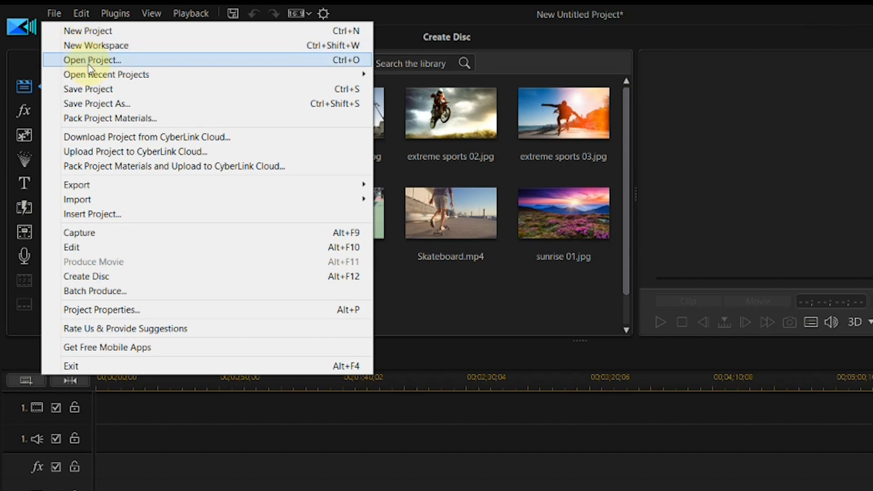
pyautogui.moveTo(94, 78)
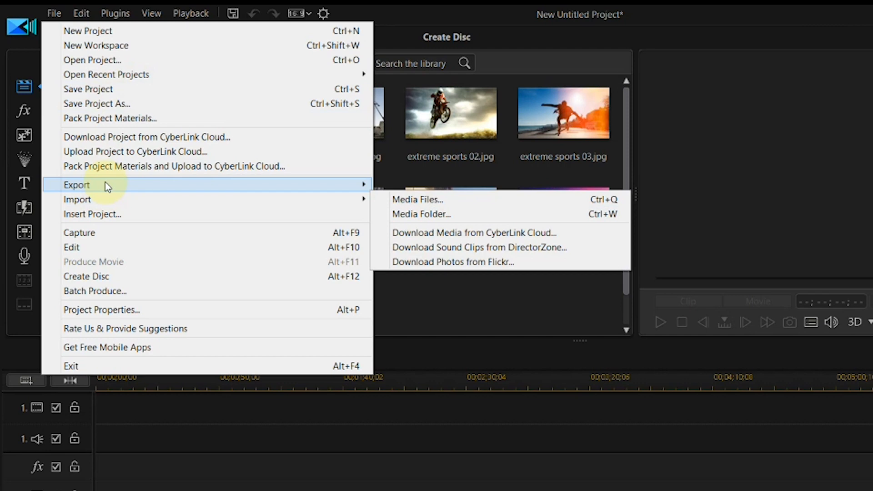
pyautogui.moveTo(99, 186)
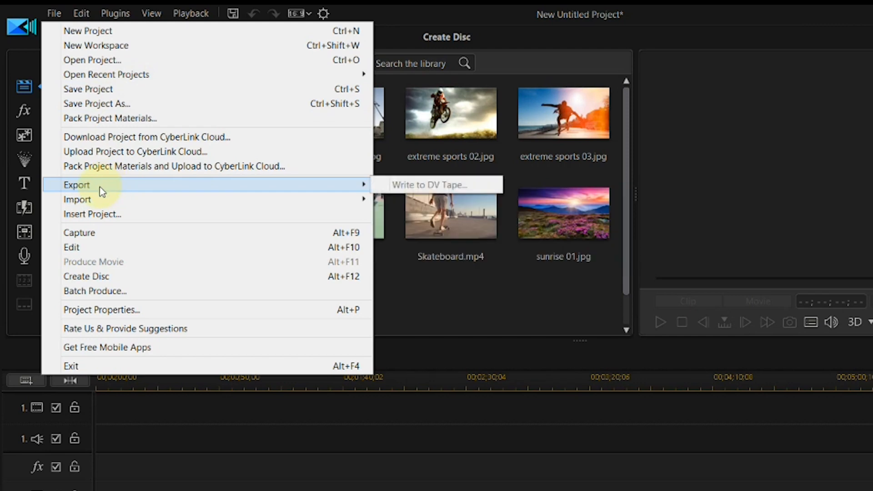
pyautogui.moveTo(89, 200)
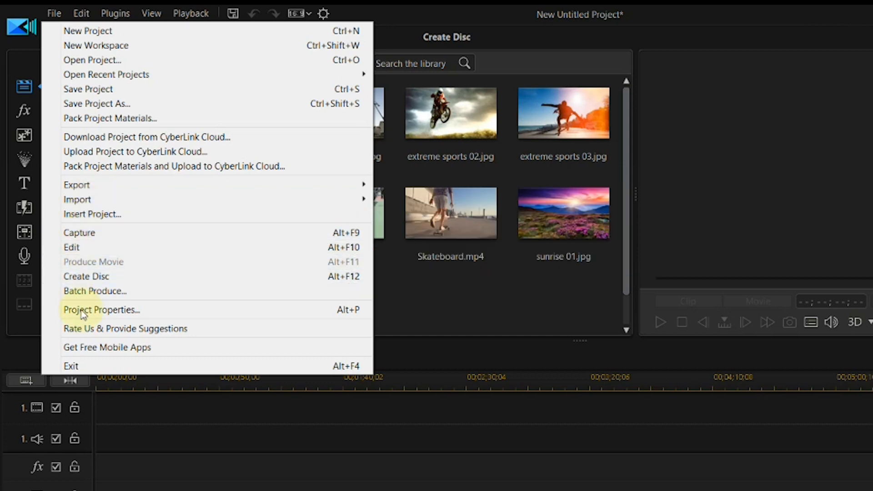
# Step: Examine the available editing, plugin, view and playback commands and the project aspect ratio choices
pyautogui.click(79, 14)
pyautogui.click(79, 14)
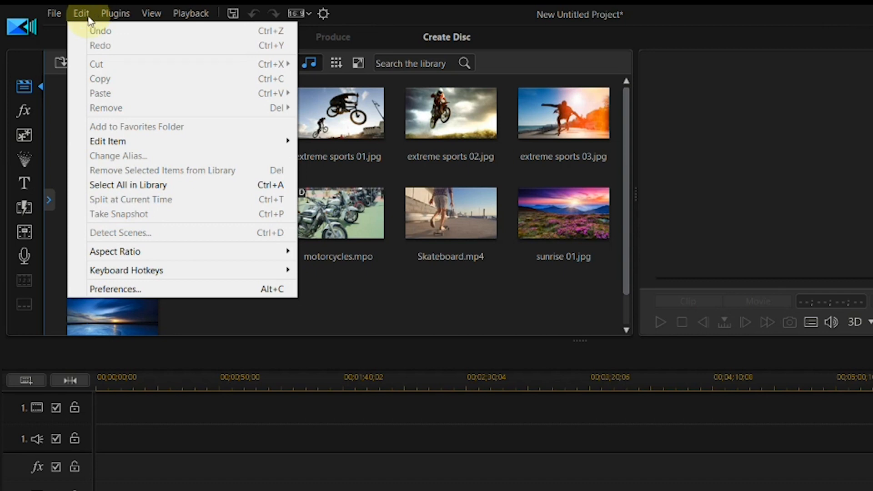
pyautogui.click(119, 18)
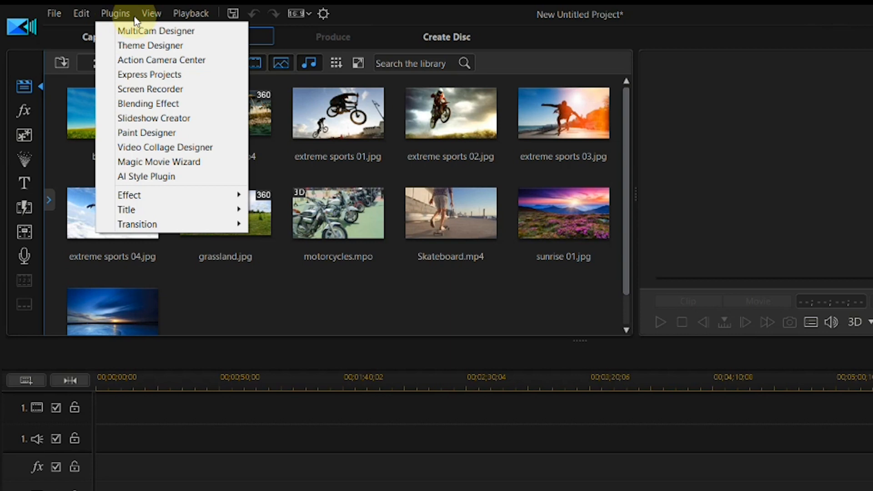
pyautogui.click(149, 14)
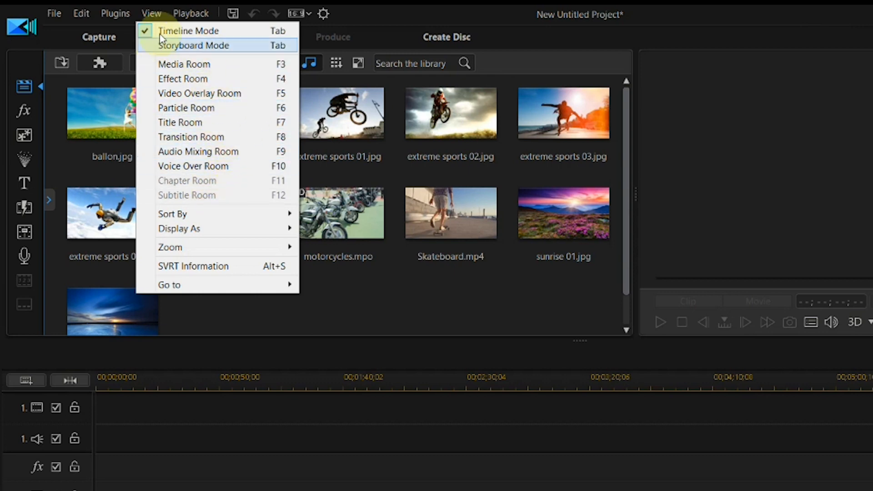
pyautogui.moveTo(179, 14)
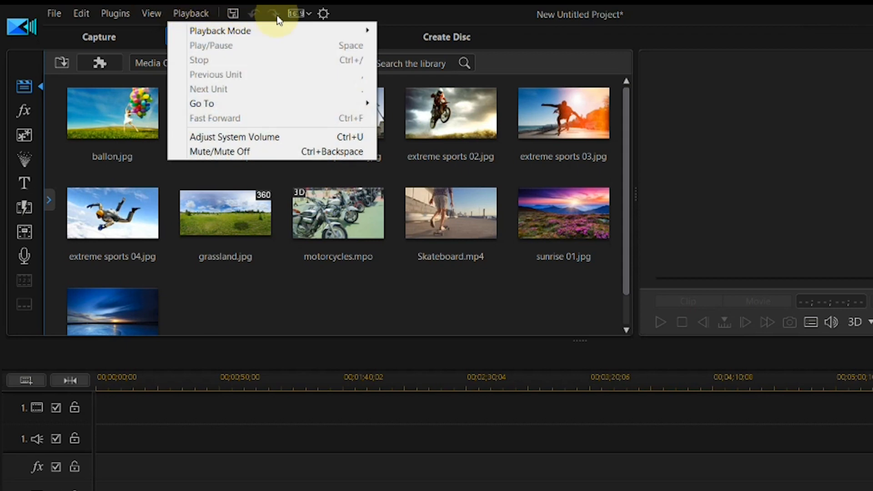
pyautogui.click(309, 16)
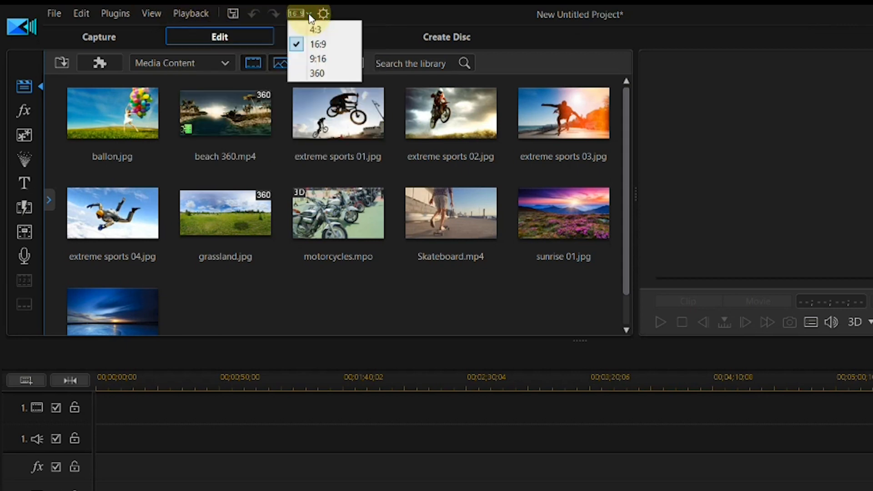